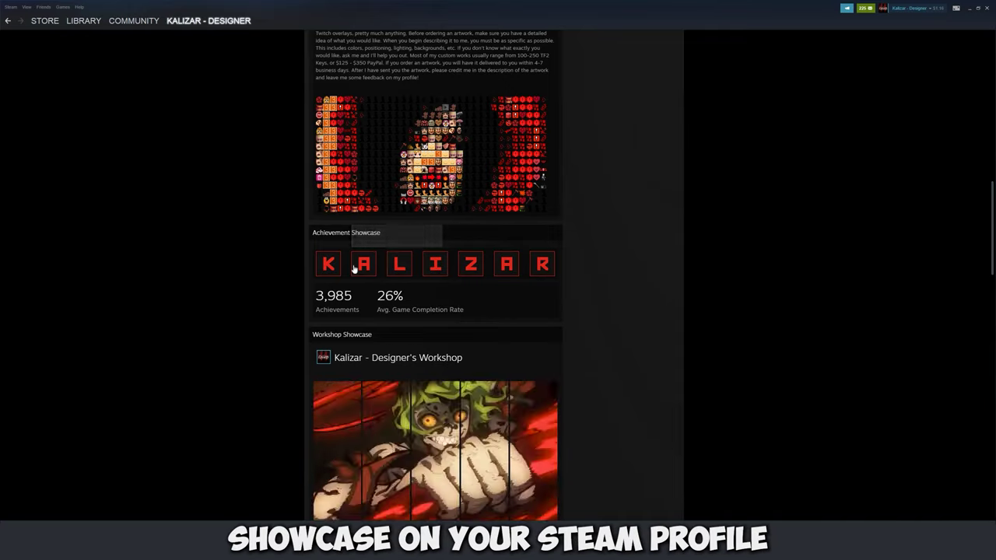
- Examine the lettered Achievement Showcase on the Steam profile page
{"action": "scroll", "coordinate": [544, 272], "scroll_direction": "up", "scroll_amount": 1}
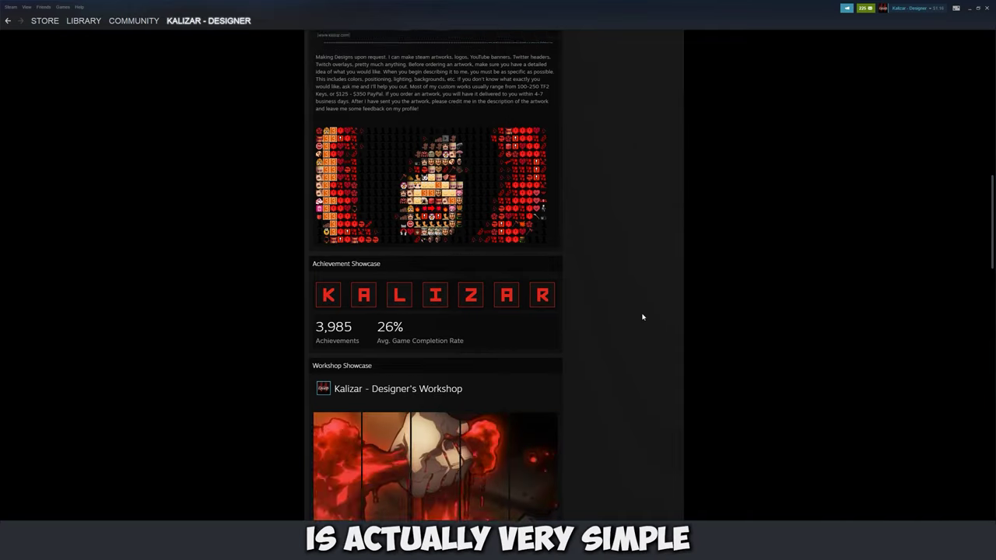
{"action": "scroll", "coordinate": [638, 312], "scroll_direction": "down", "scroll_amount": 3}
{"action": "scroll", "coordinate": [624, 311], "scroll_direction": "up", "scroll_amount": 3}
{"action": "scroll", "coordinate": [622, 312], "scroll_direction": "up", "scroll_amount": 2}
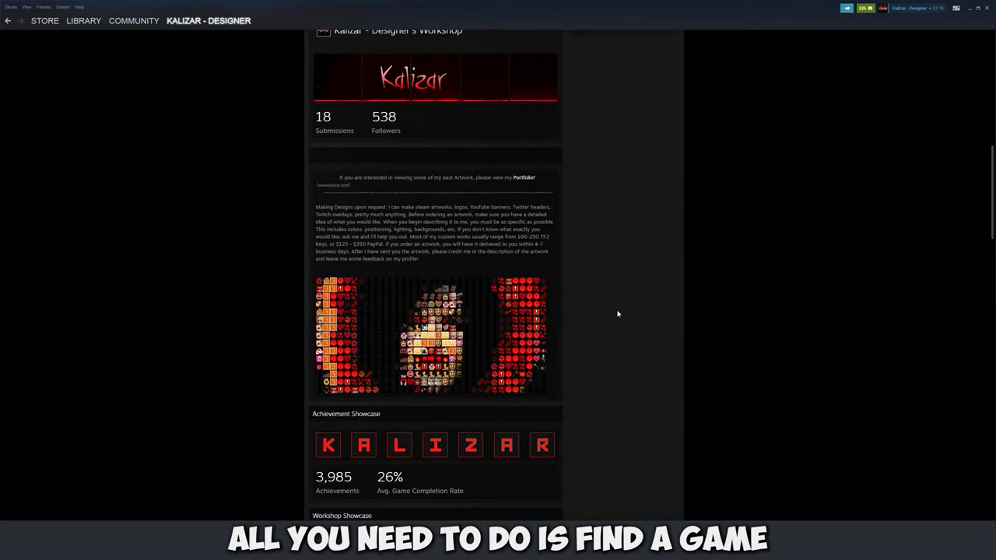
{"action": "scroll", "coordinate": [616, 309], "scroll_direction": "down", "scroll_amount": 2}
{"action": "scroll", "coordinate": [611, 268], "scroll_direction": "down", "scroll_amount": 1}
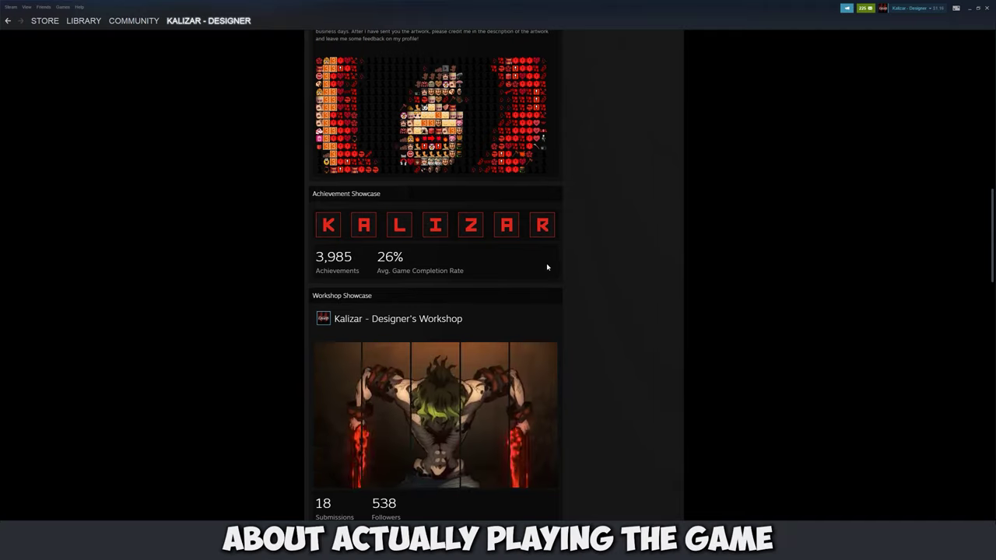
{"action": "scroll", "coordinate": [674, 294], "scroll_direction": "up", "scroll_amount": 1}
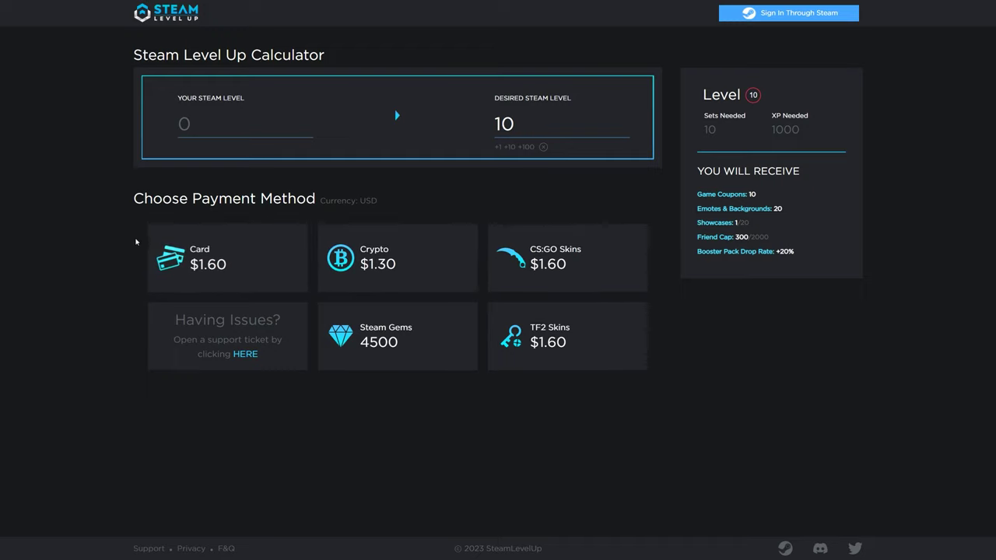
{"action": "left_click", "coordinate": [240, 268]}
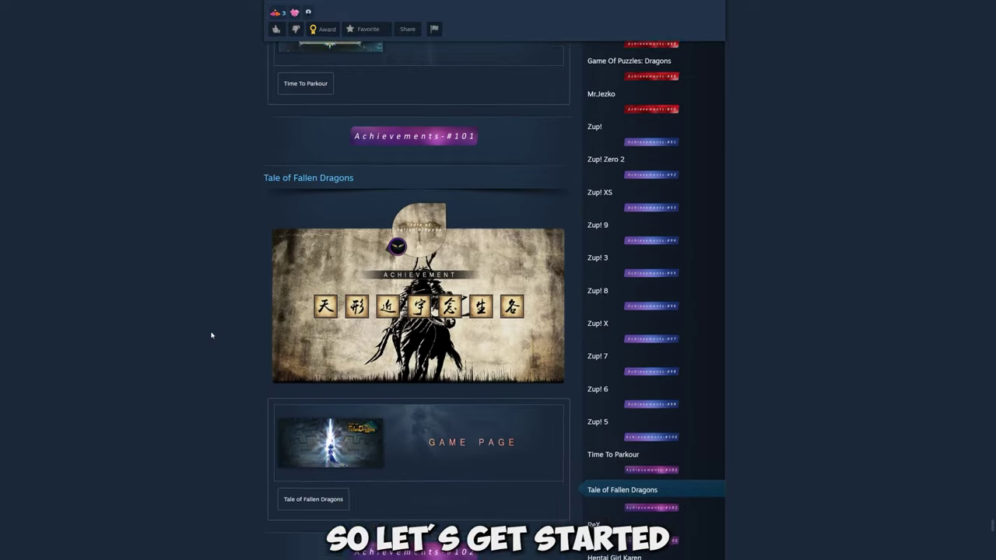
- Browse the achievement letter styles in the guide and open the game page of Zup! 9
{"action": "scroll", "coordinate": [211, 334], "scroll_direction": "down", "scroll_amount": 7}
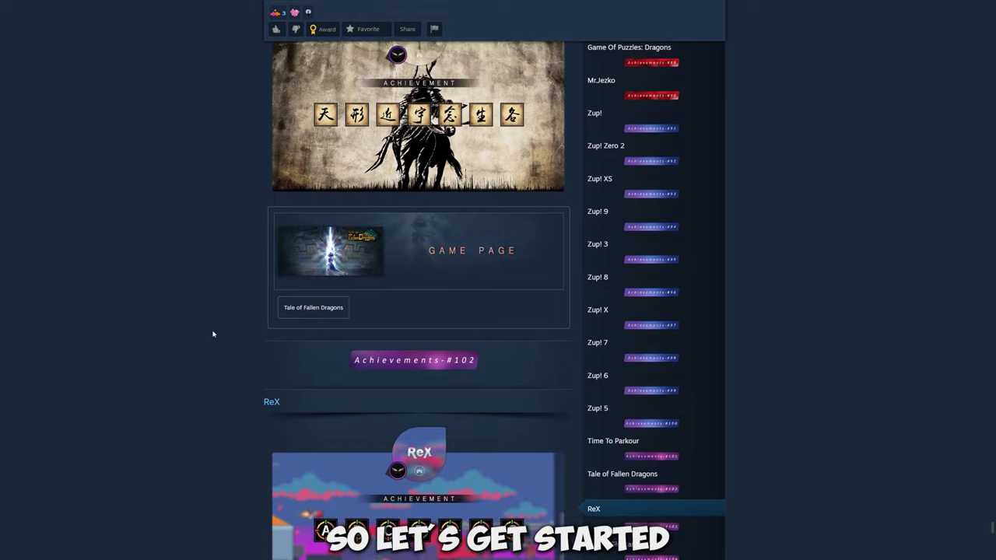
{"action": "scroll", "coordinate": [364, 188], "scroll_direction": "down", "scroll_amount": 3}
{"action": "scroll", "coordinate": [413, 245], "scroll_direction": "up", "scroll_amount": 20}
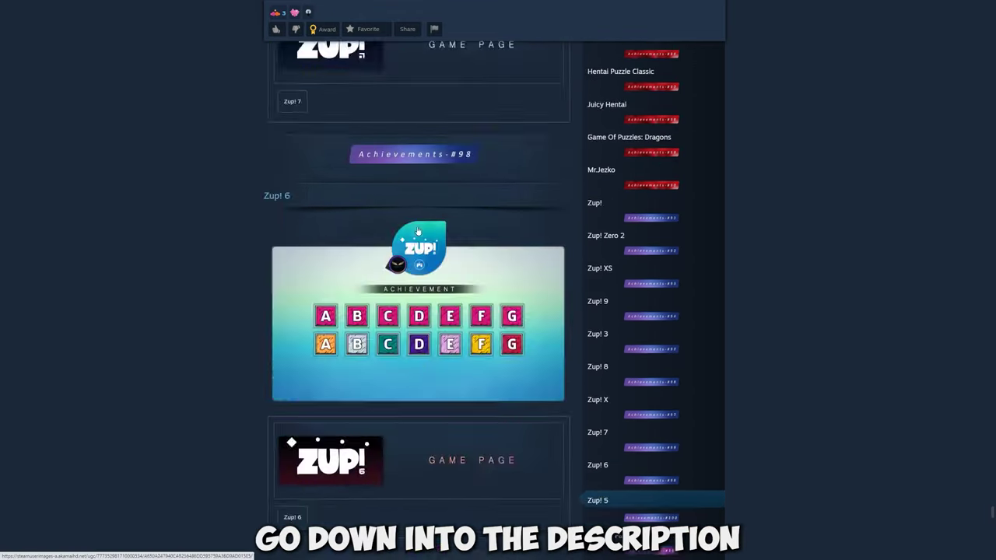
{"action": "scroll", "coordinate": [401, 284], "scroll_direction": "up", "scroll_amount": 15}
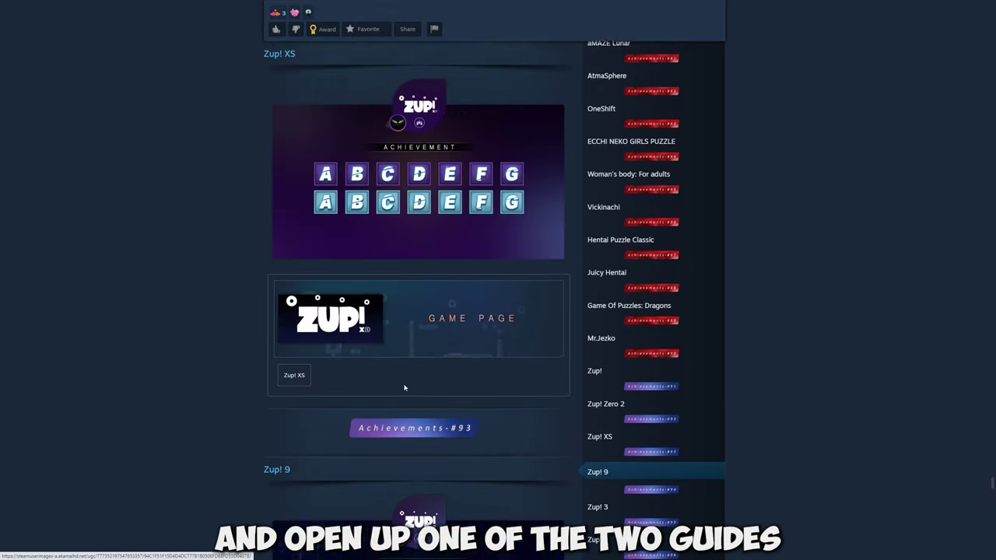
{"action": "scroll", "coordinate": [401, 284], "scroll_direction": "up", "scroll_amount": 6}
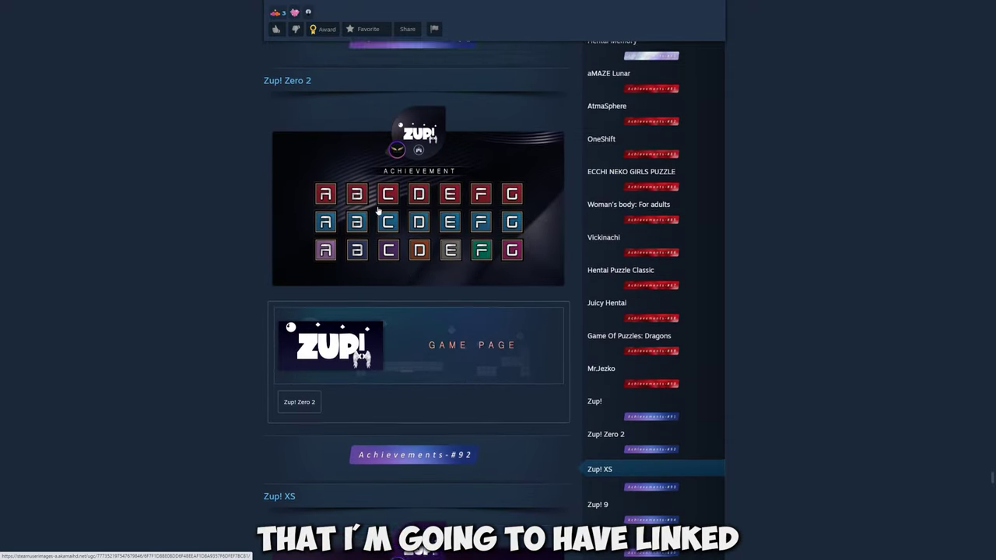
{"action": "scroll", "coordinate": [421, 222], "scroll_direction": "up", "scroll_amount": 10}
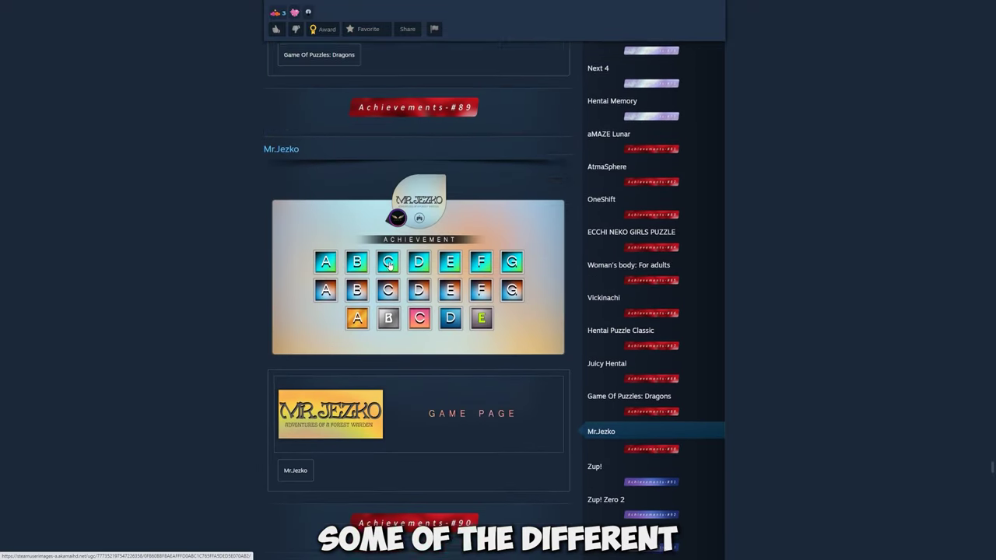
{"action": "scroll", "coordinate": [425, 226], "scroll_direction": "up", "scroll_amount": 10}
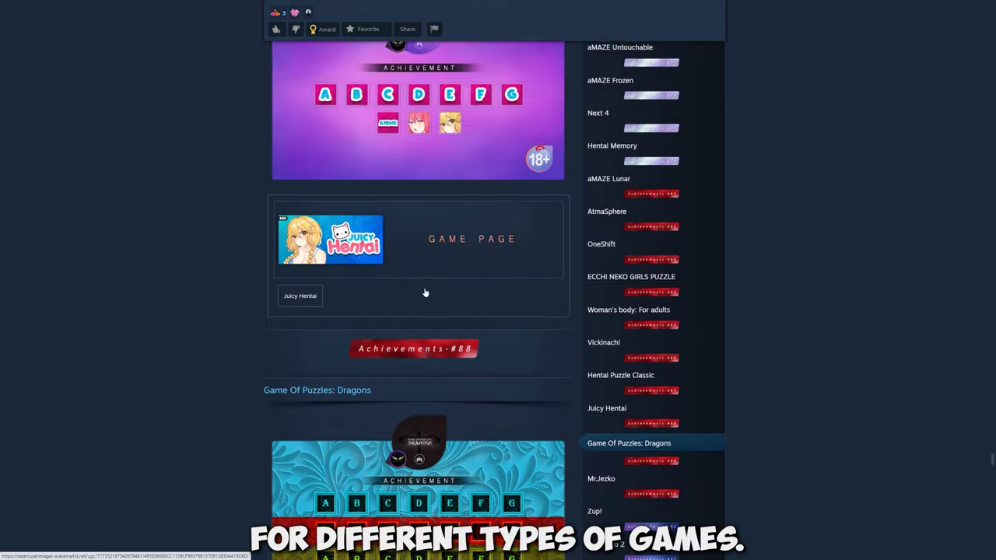
{"action": "scroll", "coordinate": [425, 295], "scroll_direction": "up", "scroll_amount": 10}
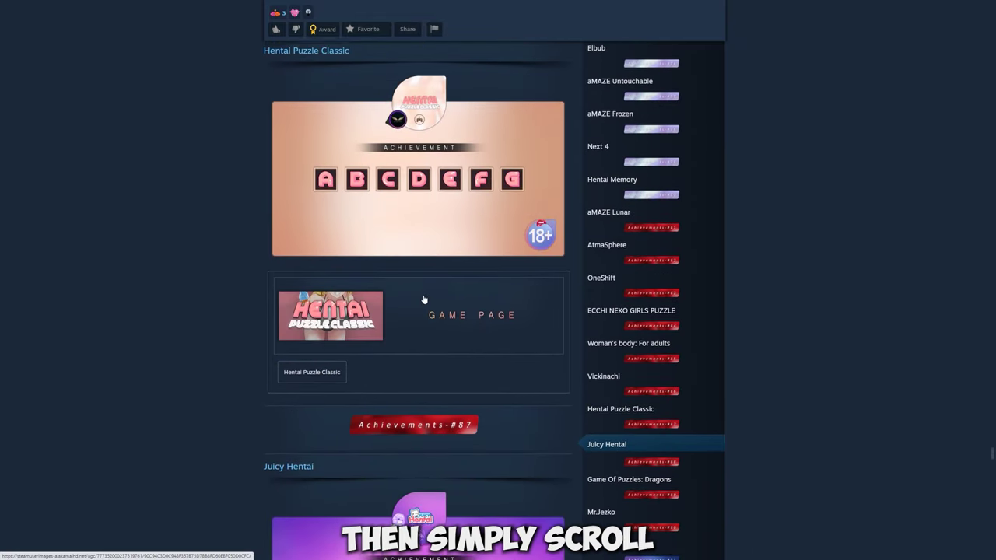
{"action": "scroll", "coordinate": [423, 299], "scroll_direction": "down", "scroll_amount": 15}
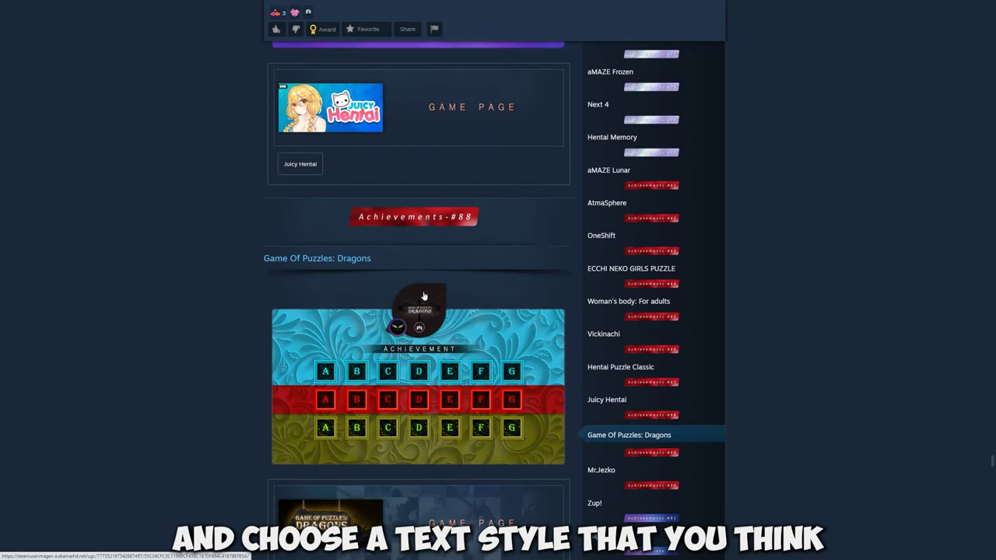
{"action": "scroll", "coordinate": [420, 288], "scroll_direction": "down", "scroll_amount": 9}
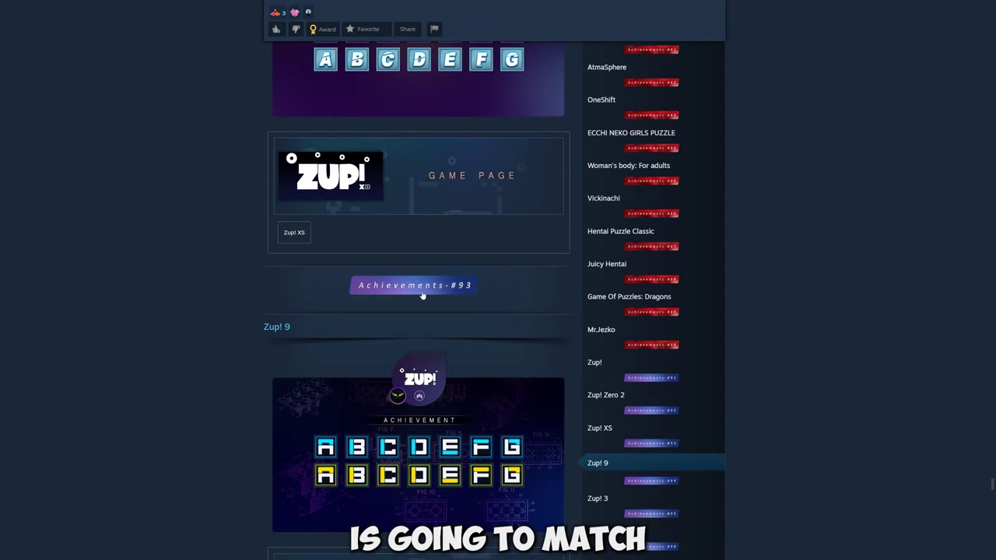
{"action": "scroll", "coordinate": [420, 264], "scroll_direction": "down", "scroll_amount": 1}
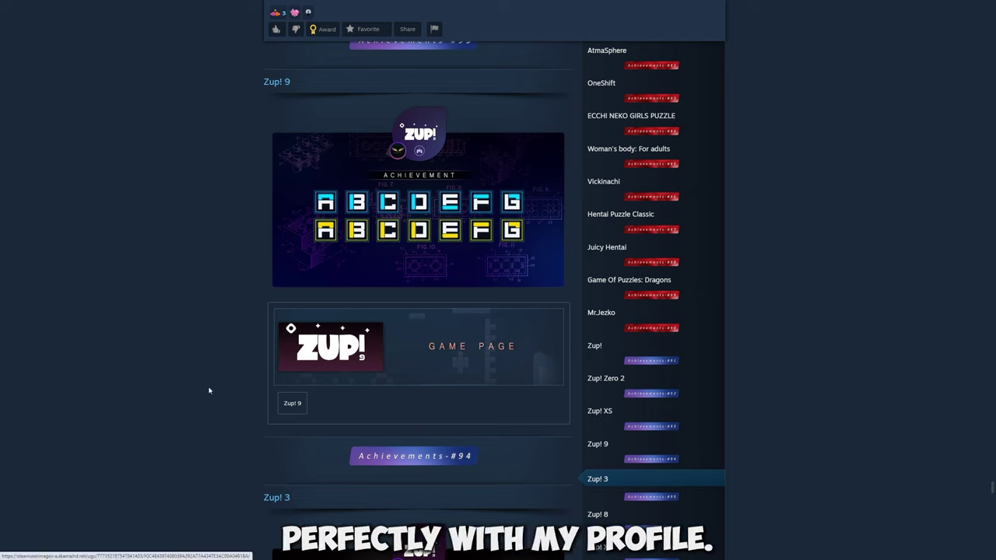
{"action": "left_click", "coordinate": [292, 404]}
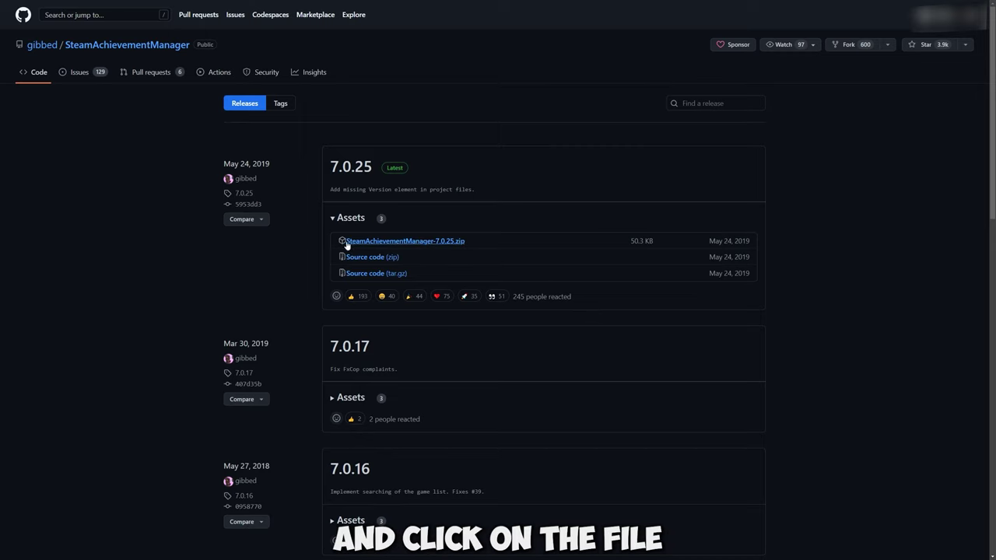
- Download SteamAchievementManager-7.0.25.zip from the 7.0.25 release and open the archive, dismissing the WinRAR notice
{"action": "left_click", "coordinate": [460, 244]}
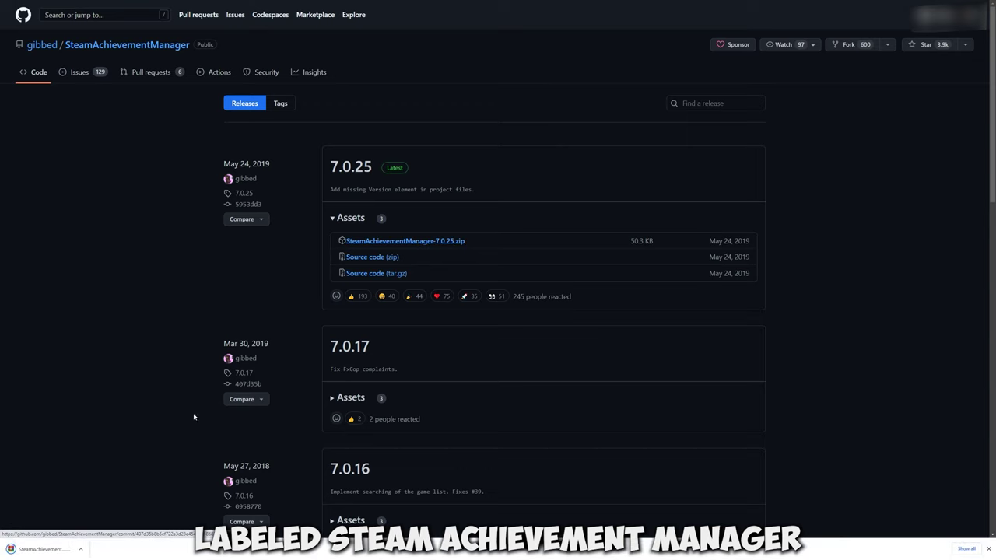
{"action": "left_click", "coordinate": [45, 548]}
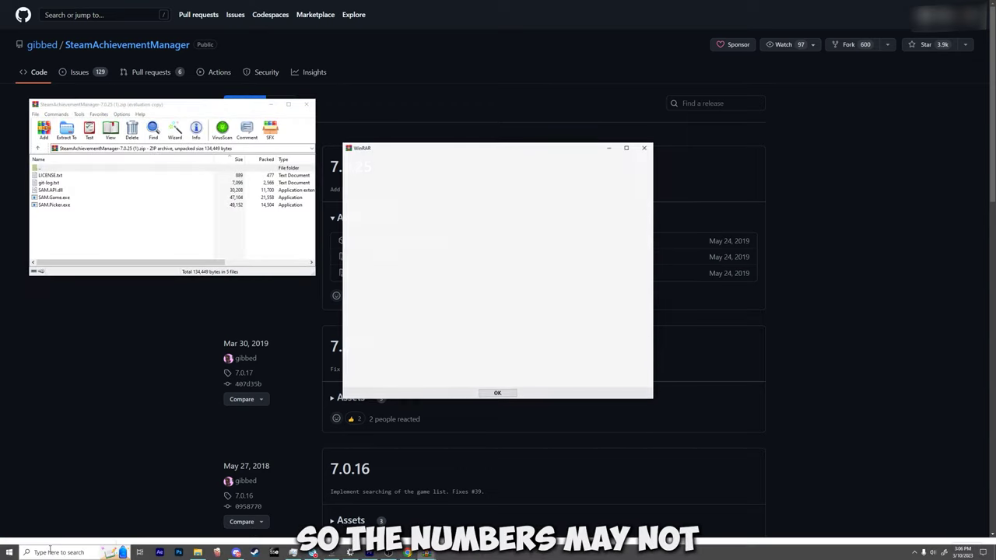
{"action": "left_click", "coordinate": [644, 147]}
- Extract all files of the SteamAchievementManager archive into the Download folder
{"action": "left_click", "coordinate": [198, 552]}
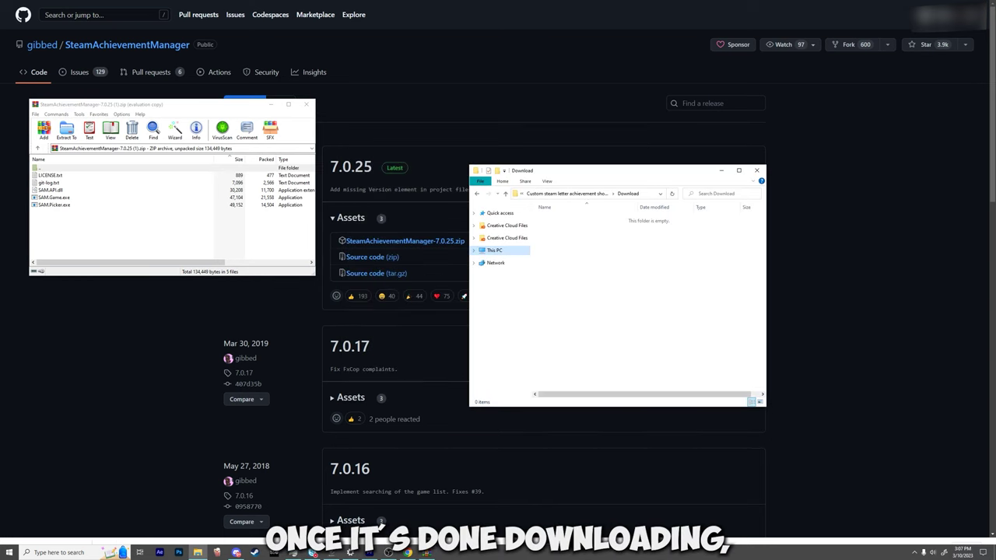
{"action": "left_click_drag", "start_coordinate": [104, 223], "coordinate": [82, 182]}
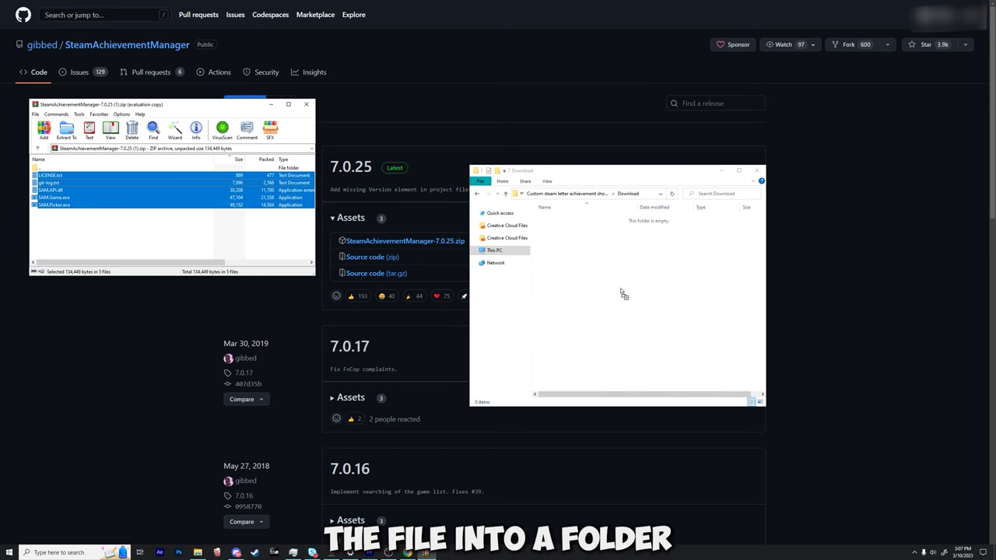
{"action": "left_click_drag", "start_coordinate": [623, 293], "coordinate": [623, 293]}
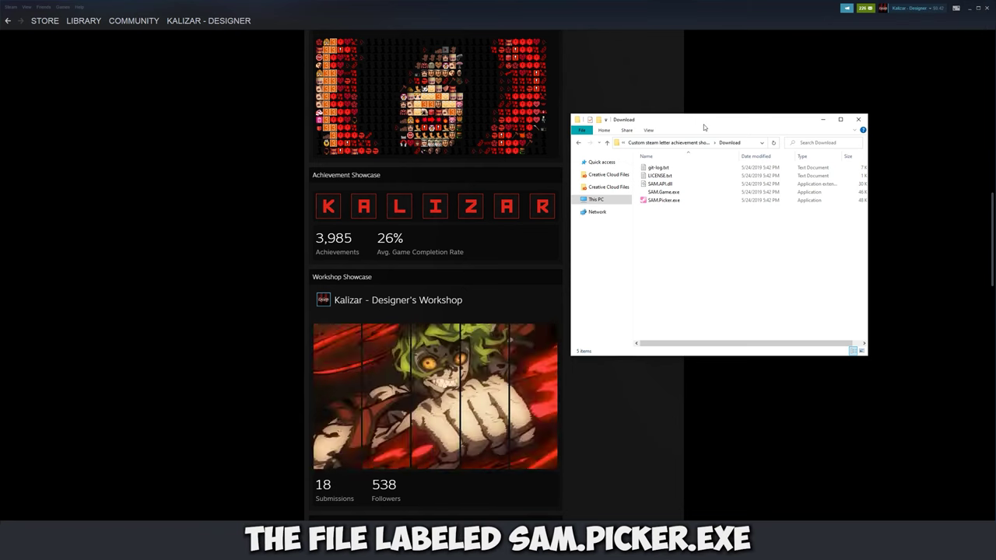
- Widen the Download folder window and launch SAM.Picker.exe
{"action": "left_click_drag", "start_coordinate": [868, 233], "coordinate": [905, 234]}
{"action": "left_click", "coordinate": [663, 200]}
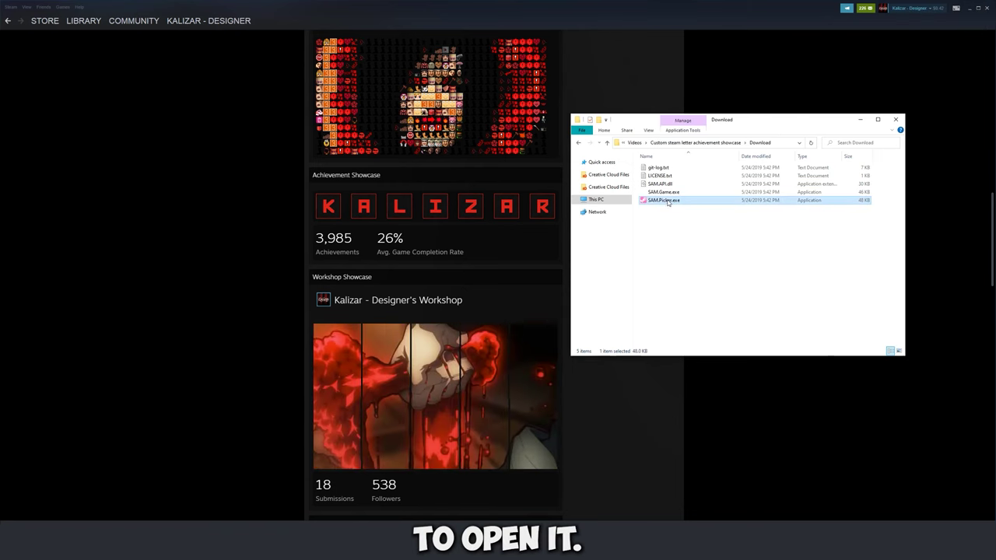
{"action": "double_click", "coordinate": [663, 200]}
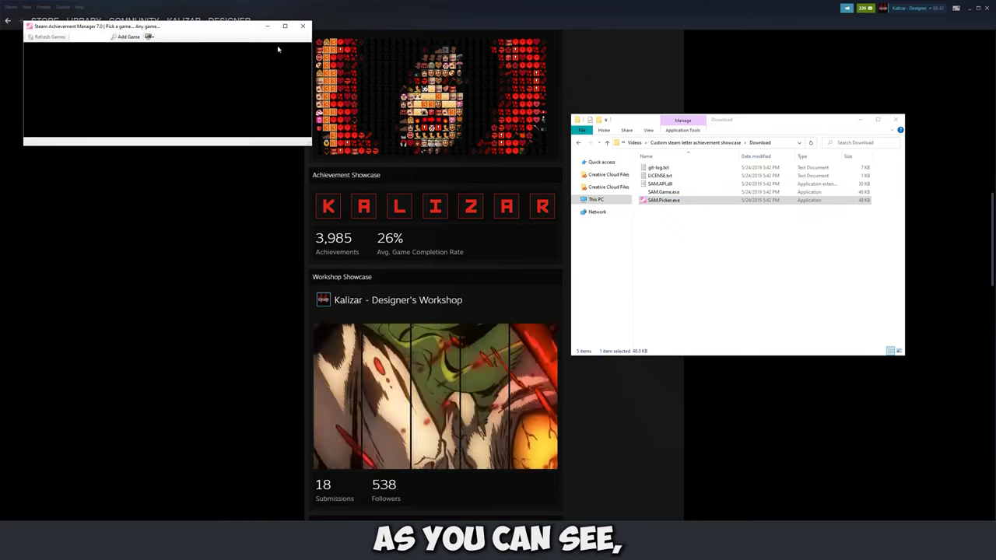
- Reposition and enlarge the Steam Achievement Manager window, and minimize the Download folder window
{"action": "left_click_drag", "start_coordinate": [241, 29], "coordinate": [480, 171]}
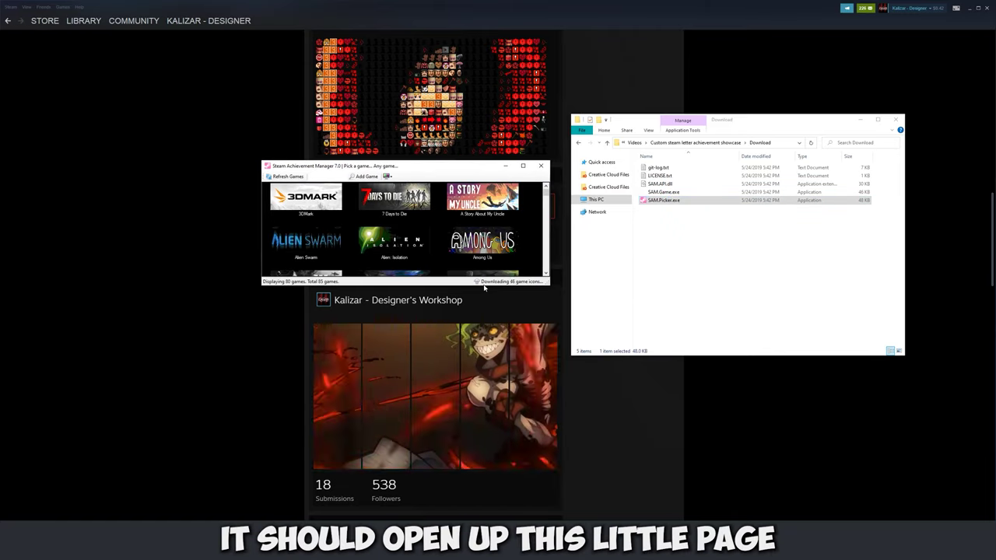
{"action": "left_click_drag", "start_coordinate": [404, 285], "coordinate": [405, 413]}
{"action": "left_click", "coordinate": [859, 123]}
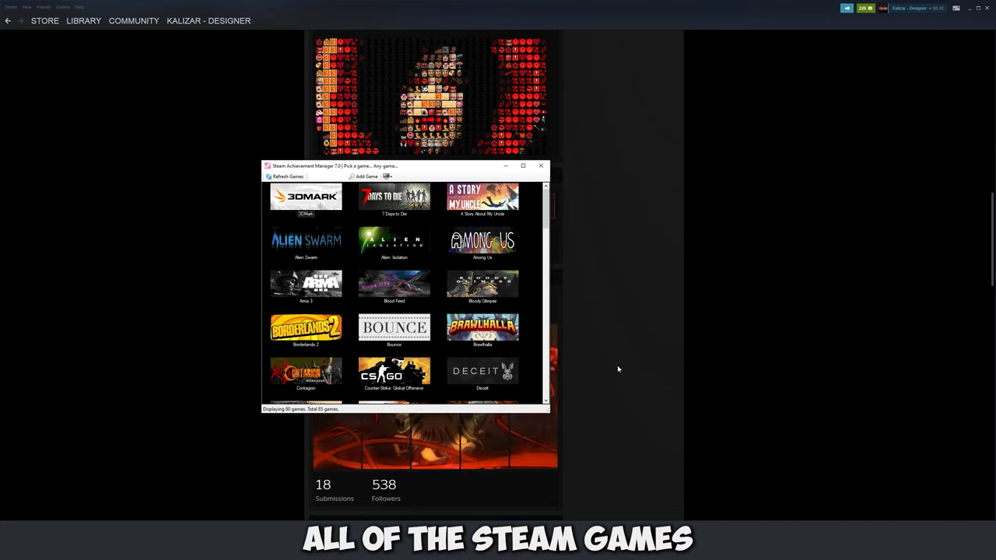
{"action": "left_click_drag", "start_coordinate": [550, 412], "coordinate": [650, 431]}
{"action": "left_click_drag", "start_coordinate": [526, 166], "coordinate": [526, 116]}
- Find Zup! 9 in the list of owned games and open its achievements
{"action": "scroll", "coordinate": [525, 253], "scroll_direction": "down", "scroll_amount": 10}
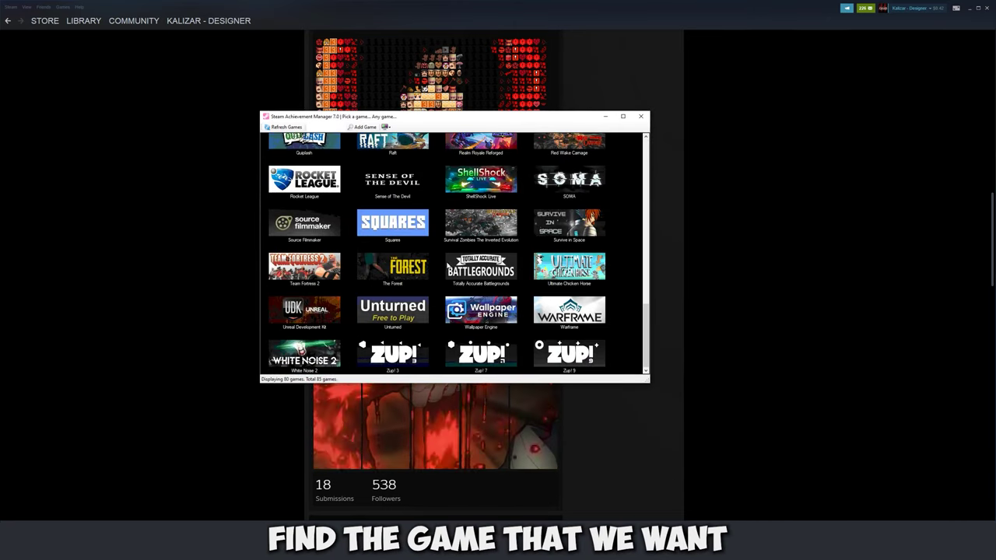
{"action": "scroll", "coordinate": [325, 300], "scroll_direction": "up", "scroll_amount": 10}
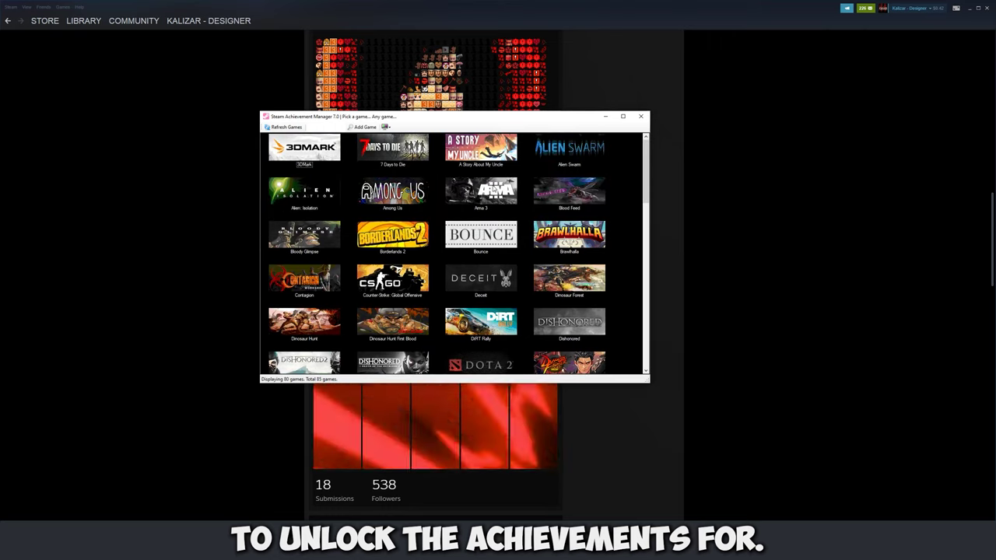
{"action": "scroll", "coordinate": [528, 190], "scroll_direction": "down", "scroll_amount": 3}
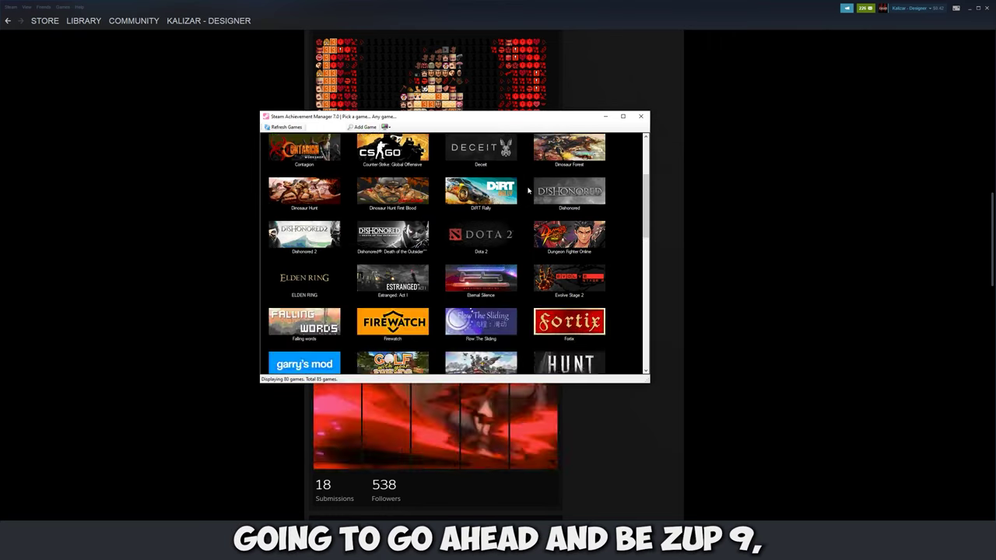
{"action": "scroll", "coordinate": [527, 190], "scroll_direction": "up", "scroll_amount": 3}
{"action": "scroll", "coordinate": [528, 190], "scroll_direction": "down", "scroll_amount": 10}
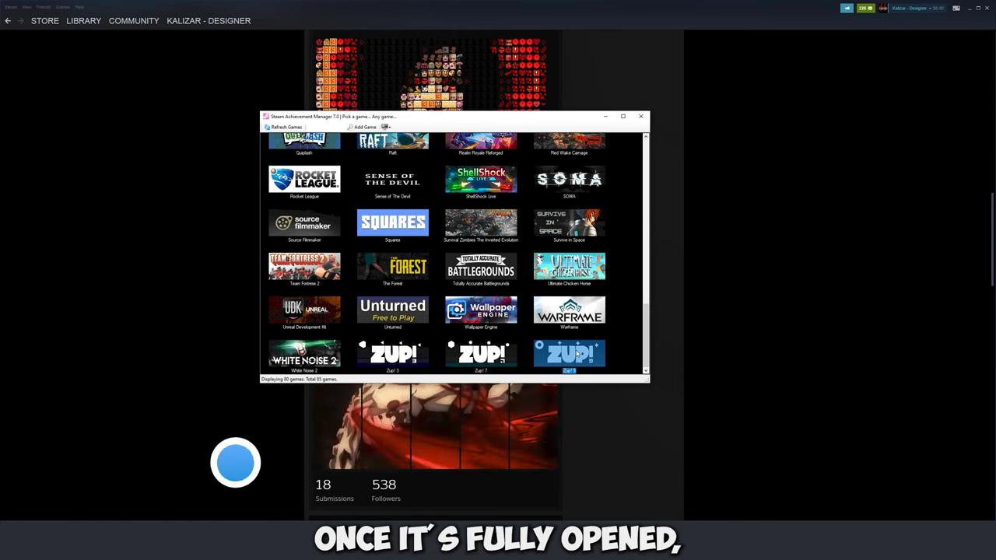
{"action": "double_click", "coordinate": [577, 353]}
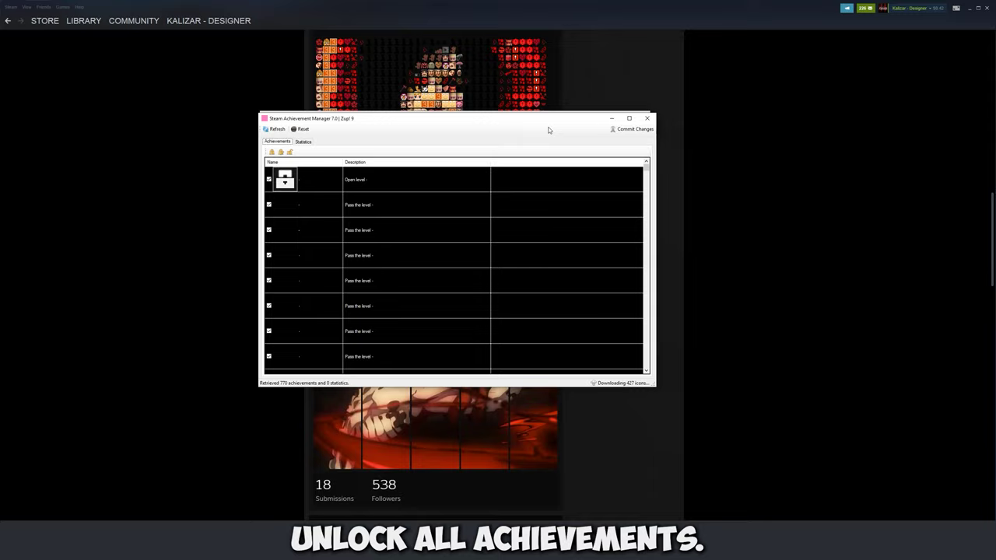
- Commit the unlocked Zup! 9 achievements and dismiss the information message
{"action": "left_click", "coordinate": [624, 130]}
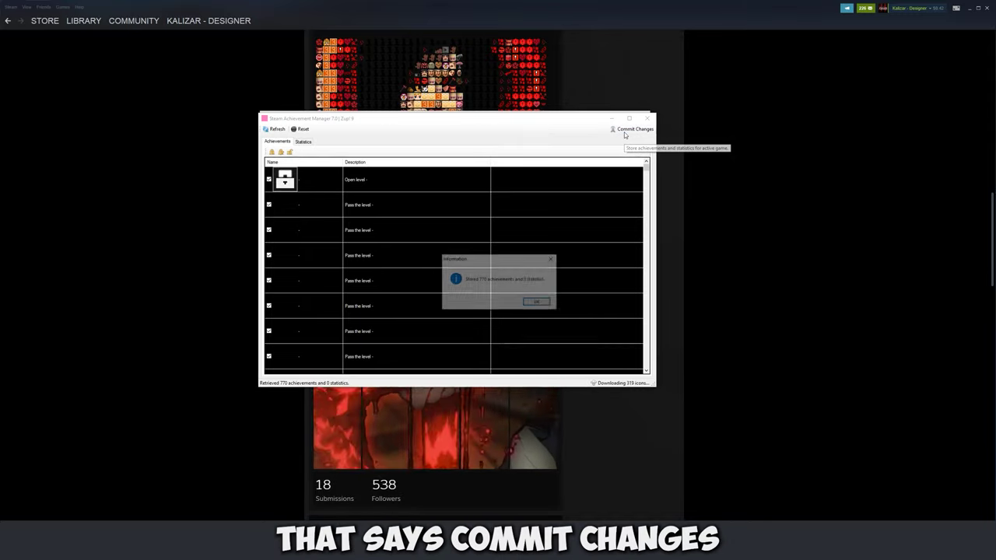
{"action": "left_click", "coordinate": [535, 301]}
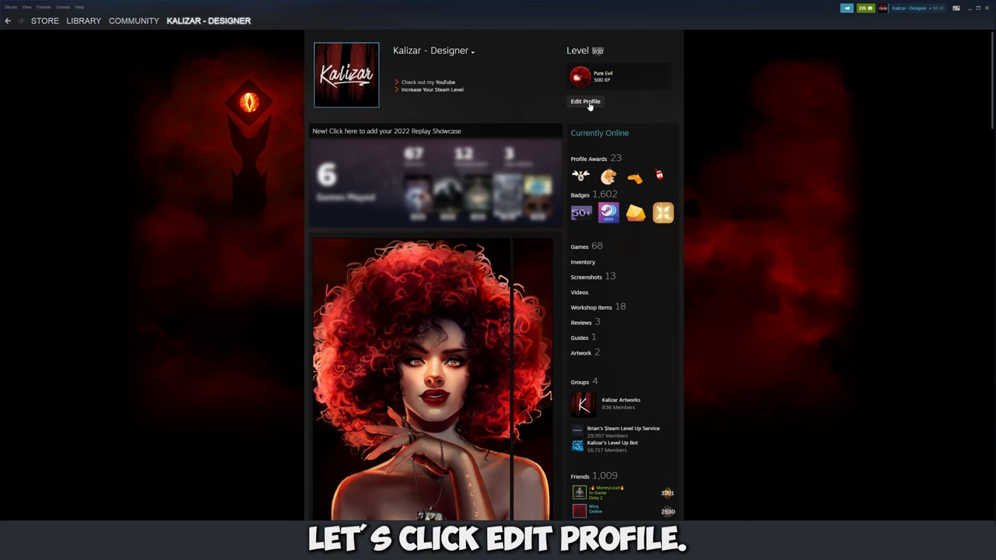
- Open the profile's featured showcase settings and set the first empty showcase slot to Achievement Showcase (Points Shop Purchase)
{"action": "left_click", "coordinate": [585, 102]}
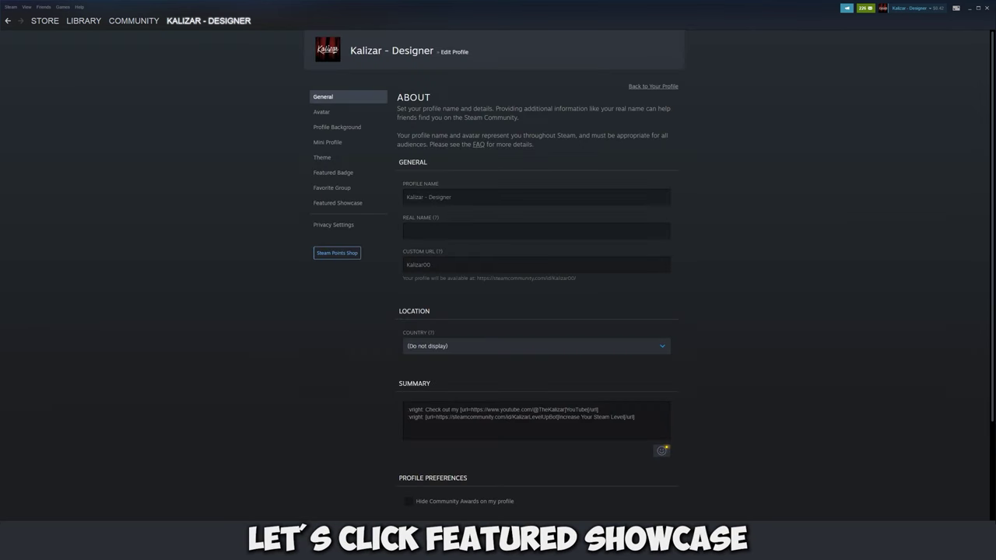
{"action": "left_click", "coordinate": [338, 202]}
{"action": "scroll", "coordinate": [717, 252], "scroll_direction": "down", "scroll_amount": 10}
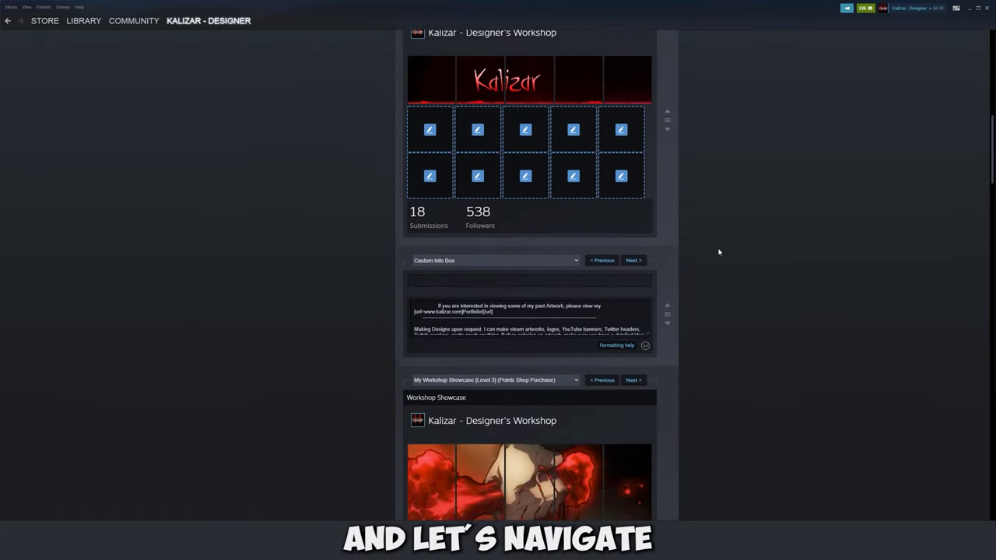
{"action": "scroll", "coordinate": [718, 252], "scroll_direction": "down", "scroll_amount": 8}
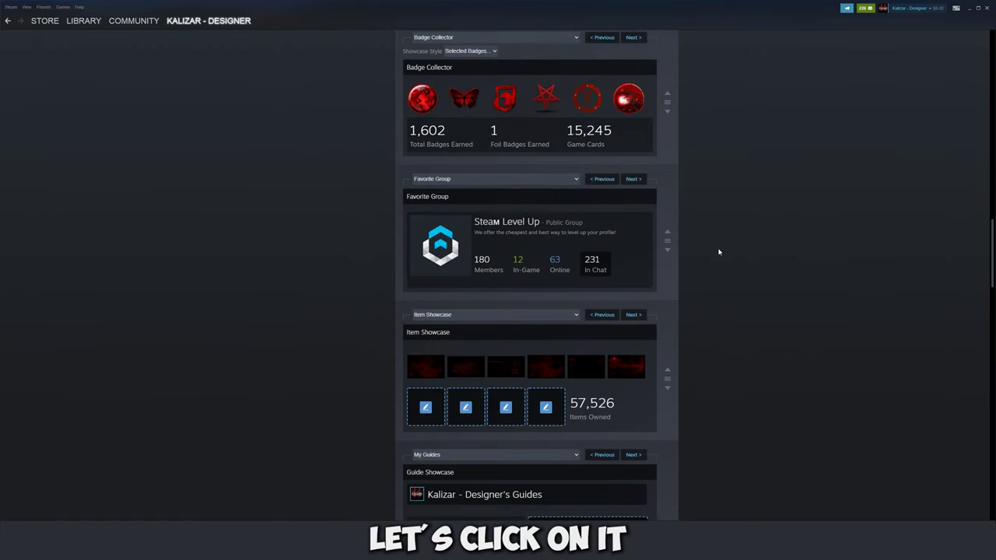
{"action": "scroll", "coordinate": [591, 291], "scroll_direction": "down", "scroll_amount": 6}
{"action": "left_click", "coordinate": [490, 189]}
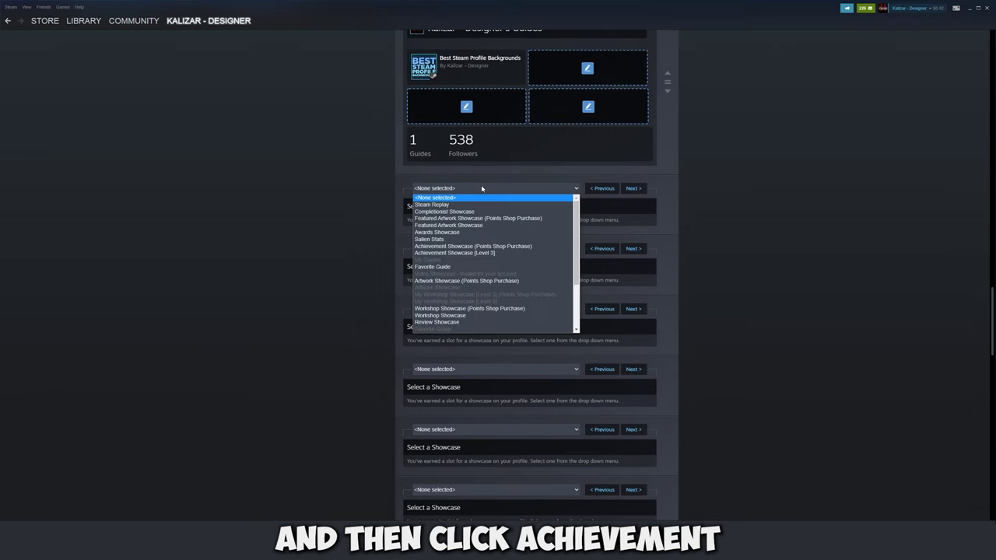
{"action": "left_click", "coordinate": [467, 246]}
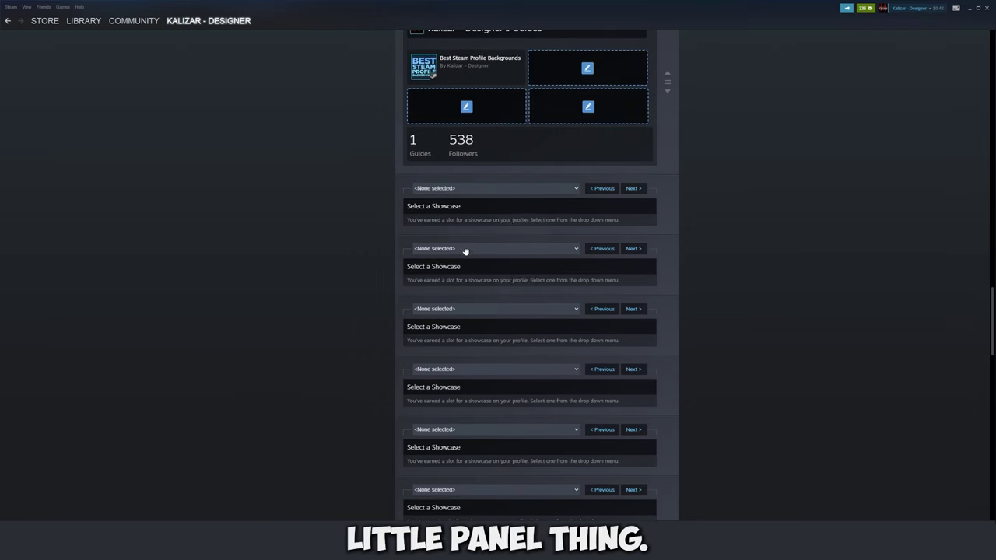
- Feature the red letter K achievement from Zup! 9 in the achievement showcase's first slot
{"action": "left_click", "coordinate": [426, 244]}
{"action": "left_click", "coordinate": [428, 217]}
{"action": "scroll", "coordinate": [410, 327], "scroll_direction": "down", "scroll_amount": 10}
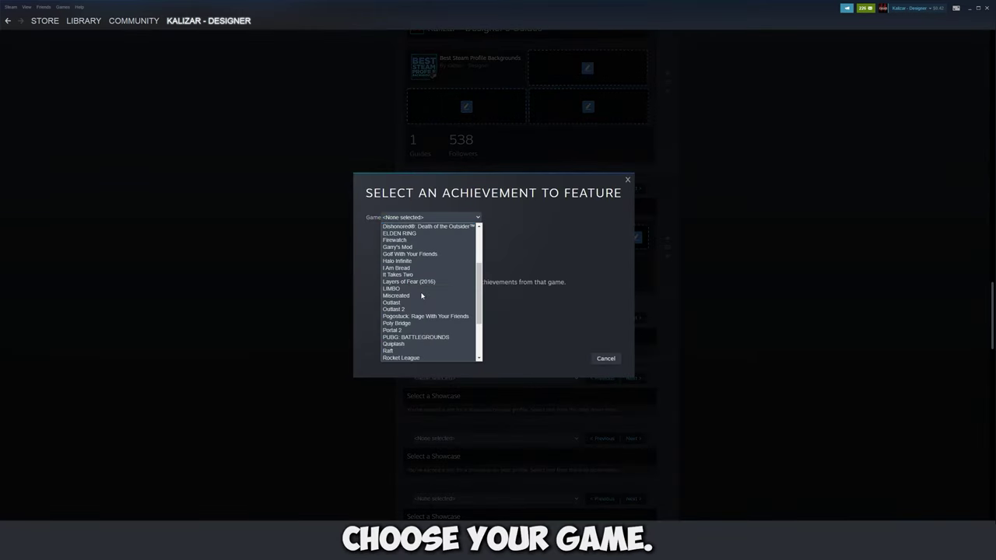
{"action": "left_click", "coordinate": [410, 357]}
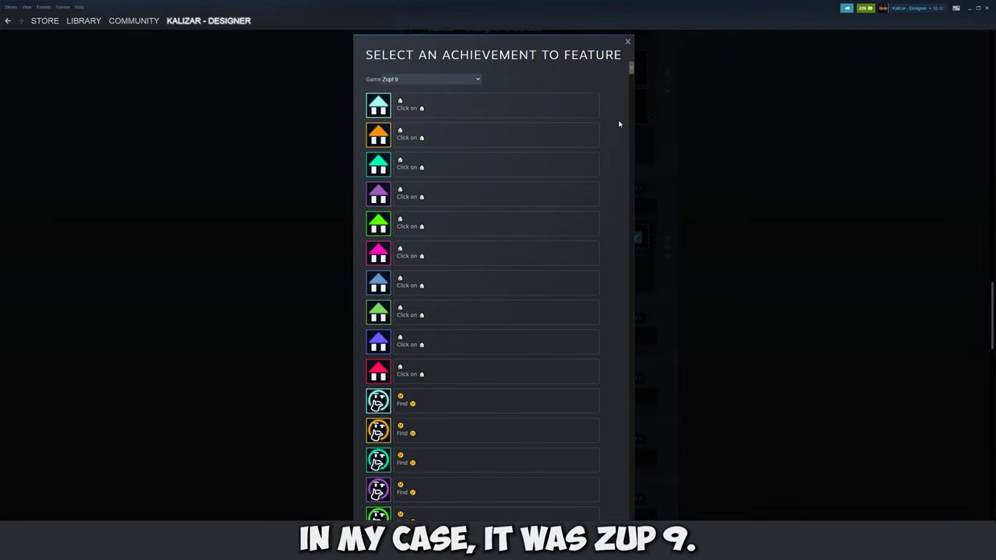
{"action": "left_click_drag", "start_coordinate": [631, 69], "coordinate": [629, 405]}
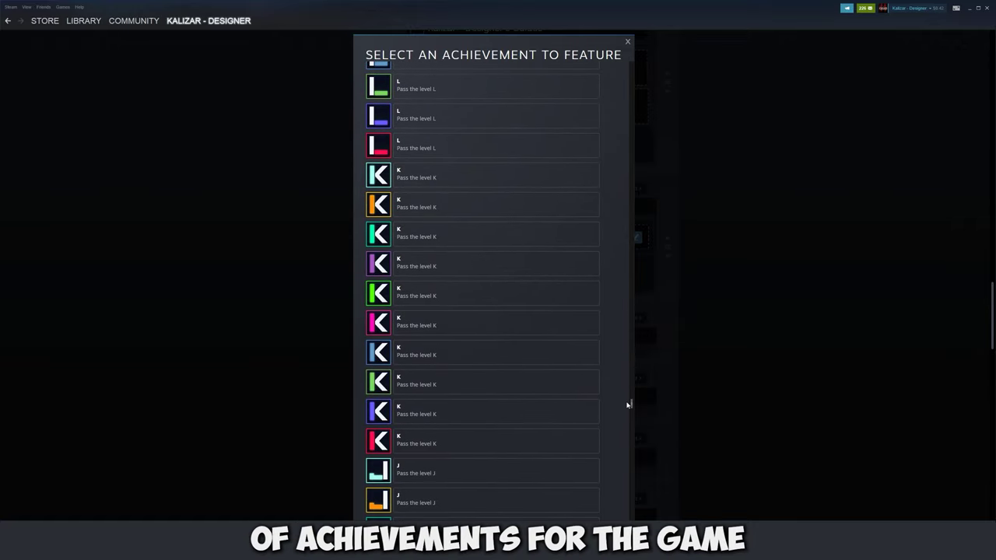
{"action": "left_click", "coordinate": [411, 445]}
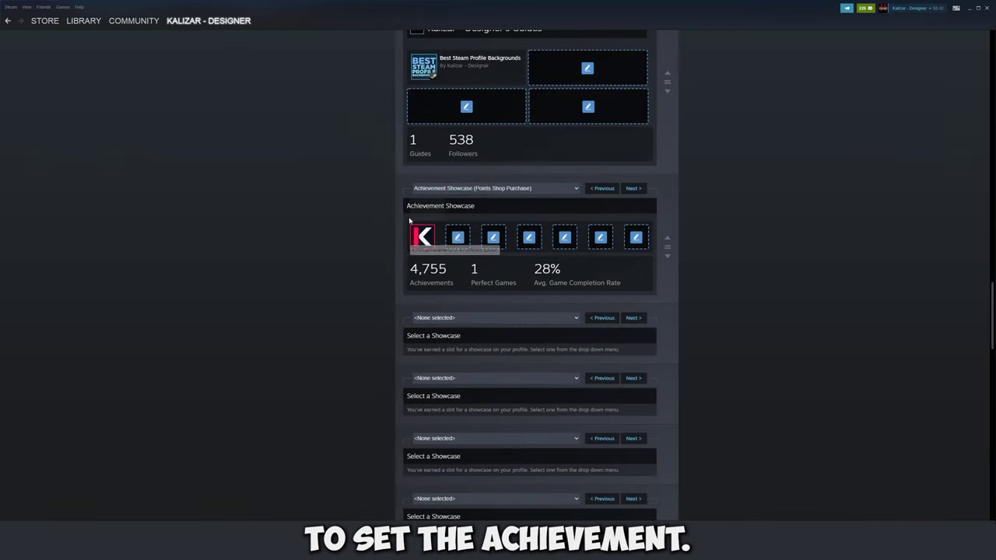
- Fill the remaining six achievement slots with the red Zup! 9 characters A, L, !, Z, A and R
{"action": "left_click", "coordinate": [459, 238]}
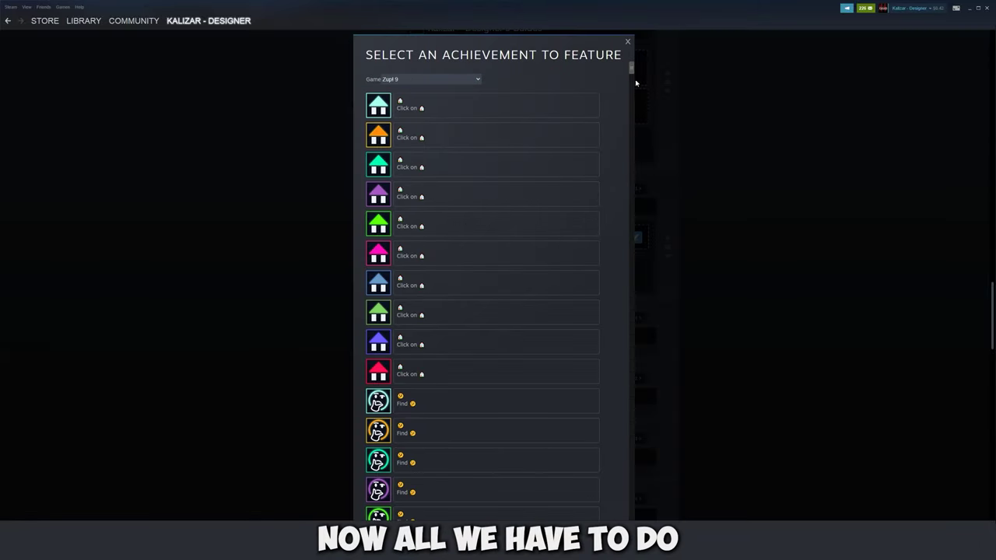
{"action": "scroll", "coordinate": [634, 95], "scroll_direction": "down", "scroll_amount": 4}
- Save the showcase changes and return to the profile to review the achievement showcase
{"action": "scroll", "coordinate": [633, 95], "scroll_direction": "down", "scroll_amount": 10}
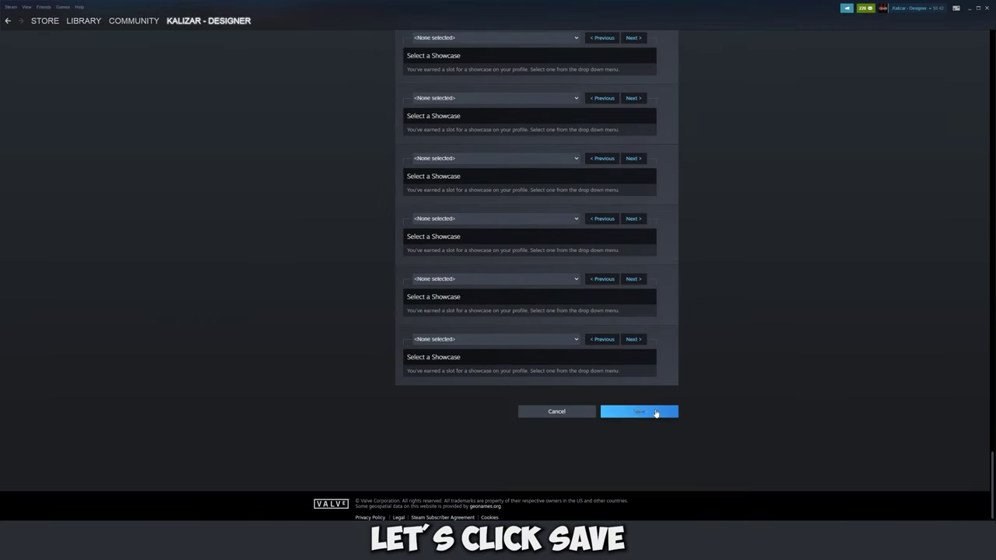
{"action": "left_click", "coordinate": [654, 413]}
{"action": "left_click", "coordinate": [654, 87]}
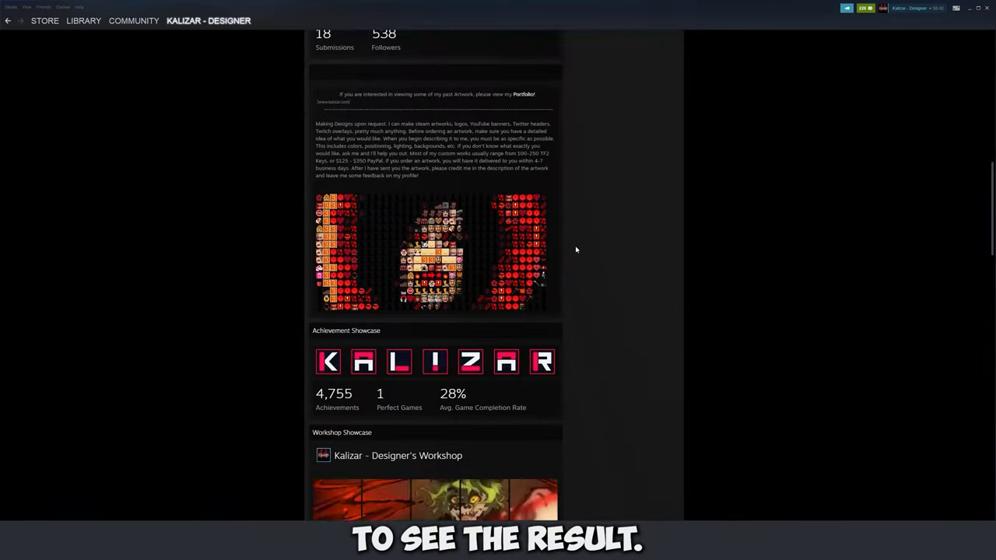
{"action": "scroll", "coordinate": [575, 249], "scroll_direction": "up", "scroll_amount": 3}
{"action": "scroll", "coordinate": [575, 252], "scroll_direction": "down", "scroll_amount": 5}
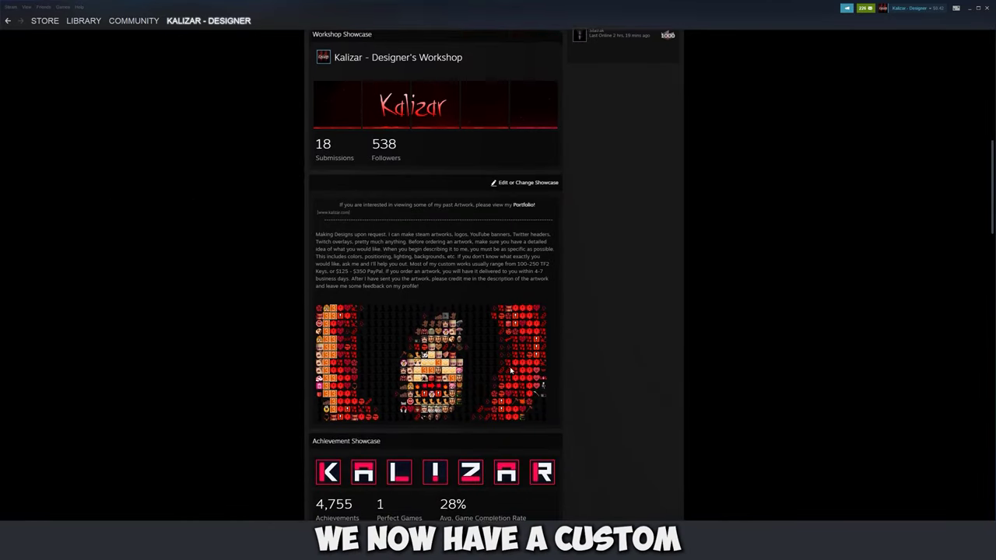
{"action": "scroll", "coordinate": [520, 364], "scroll_direction": "up", "scroll_amount": 2}
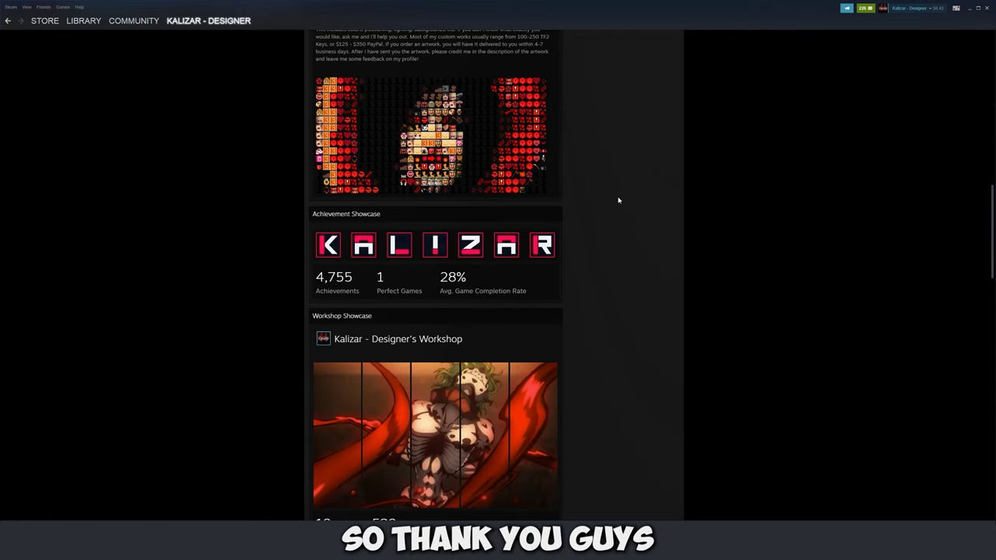
{"action": "scroll", "coordinate": [623, 201], "scroll_direction": "up", "scroll_amount": 1}
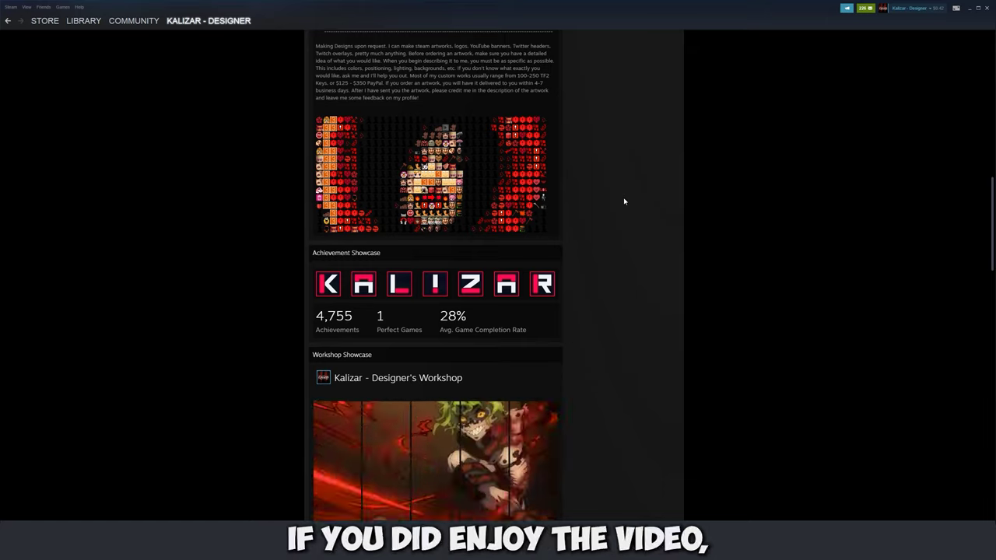